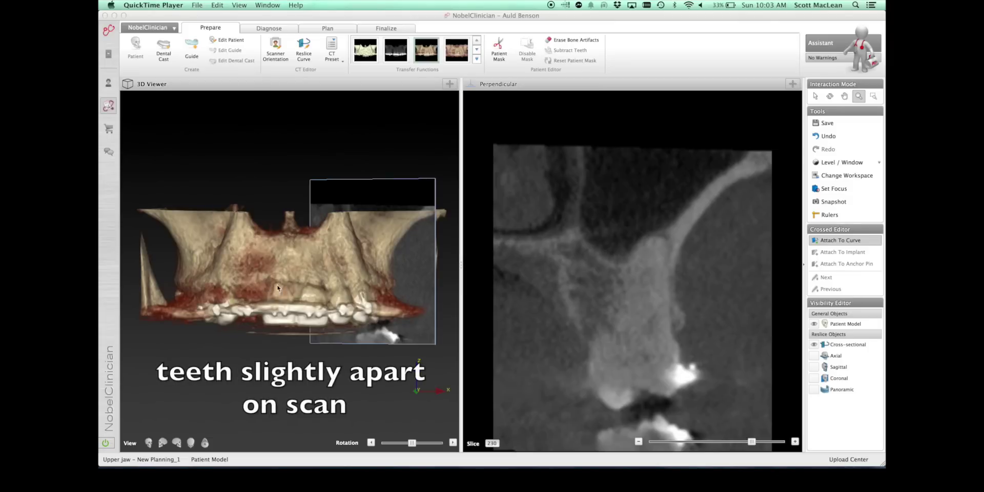
Step: Rotate the 3D jaw model slightly to an oblique side view with the Rotation slider
{"action": "left_click_drag", "start_coordinate": [412, 444], "coordinate": [415, 444]}
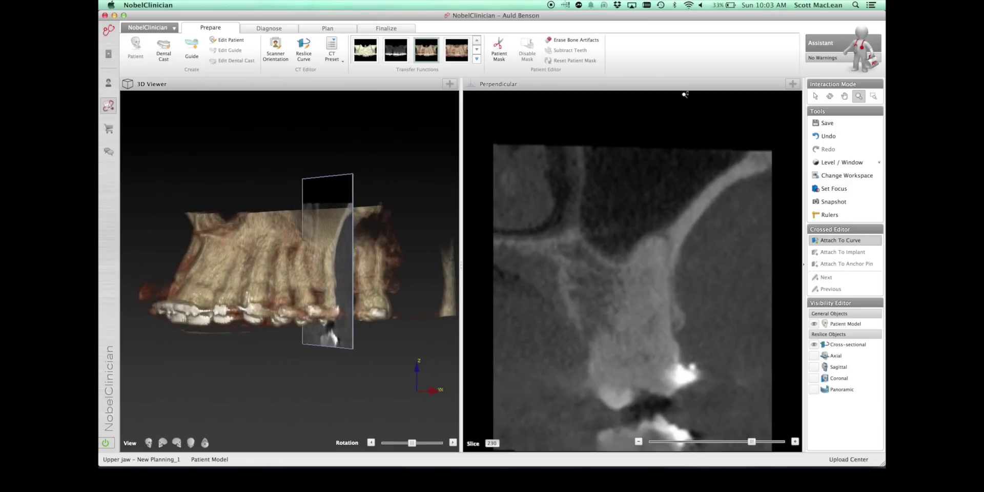
Step: Switch to Rotate interaction mode and tilt the 3D jaw to view it from below
{"action": "left_click", "coordinate": [829, 96]}
{"action": "mouse_move", "coordinate": [358, 220]}
{"action": "left_mouse_down"}
{"action": "mouse_move", "coordinate": [354, 101]}
{"action": "mouse_move", "coordinate": [362, 75]}
{"action": "mouse_move", "coordinate": [361, 229]}
{"action": "left_mouse_up"}
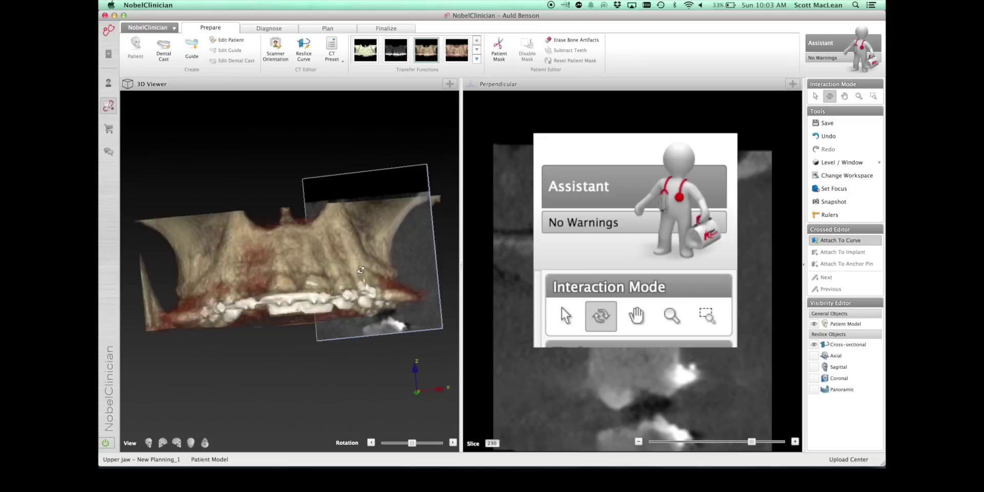
{"action": "left_click_drag", "start_coordinate": [361, 269], "coordinate": [359, 287]}
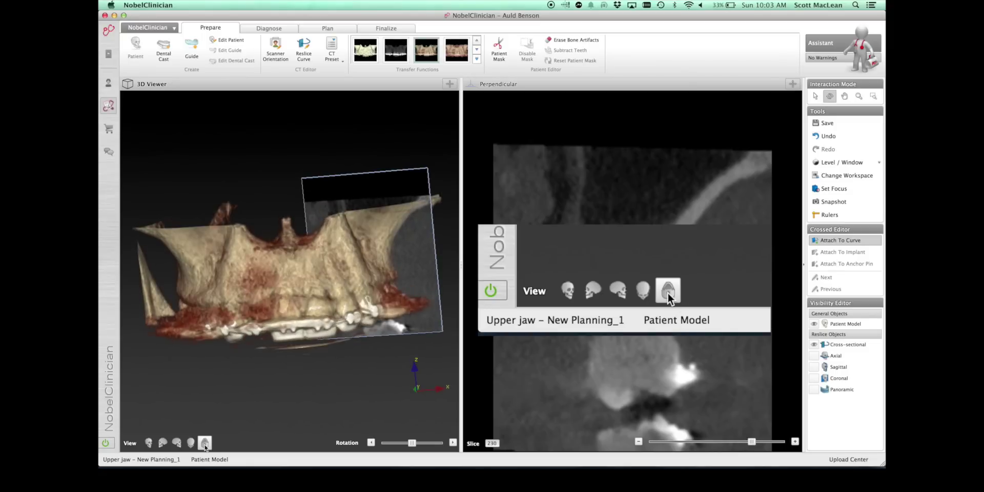
Step: Try the occlusal and front view presets, then move the perpendicular view to a different CT slice
{"action": "left_click", "coordinate": [192, 443]}
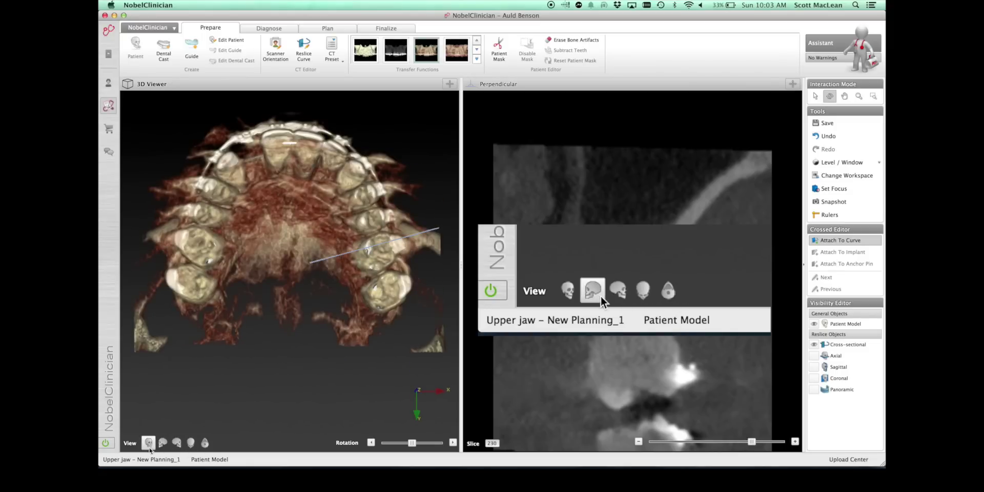
{"action": "left_click", "coordinate": [150, 444]}
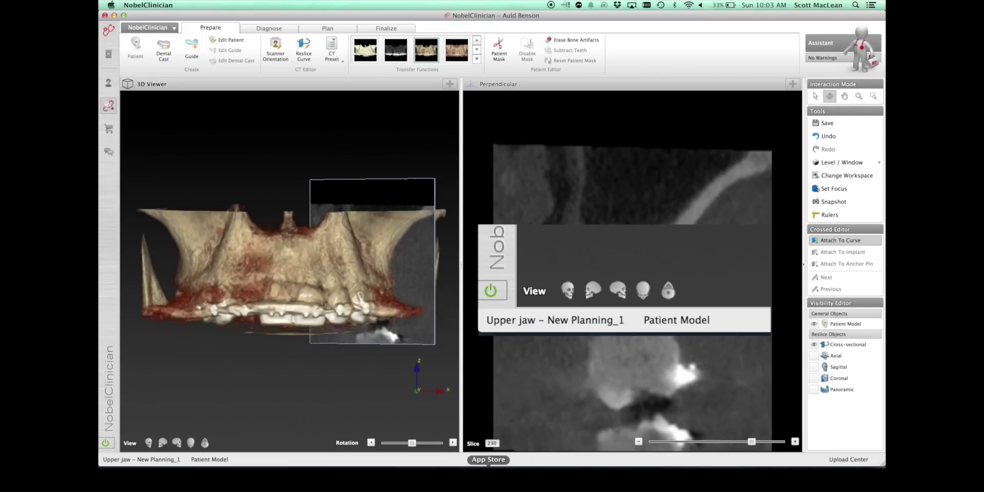
{"action": "left_click_drag", "start_coordinate": [412, 445], "coordinate": [412, 445]}
{"action": "left_click_drag", "start_coordinate": [751, 442], "coordinate": [711, 450]}
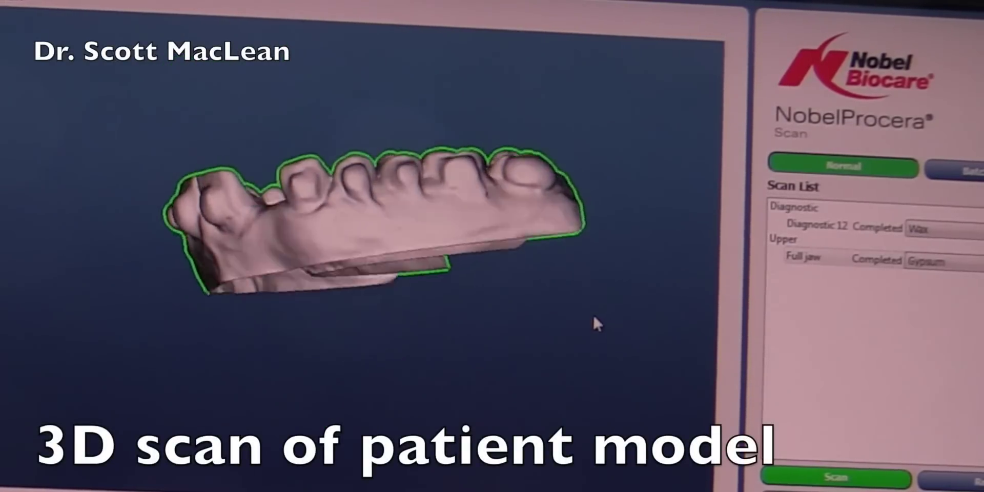
Step: Display the Diagnostic 12 wax-up scan from the Scan List
{"action": "left_click", "coordinate": [820, 228]}
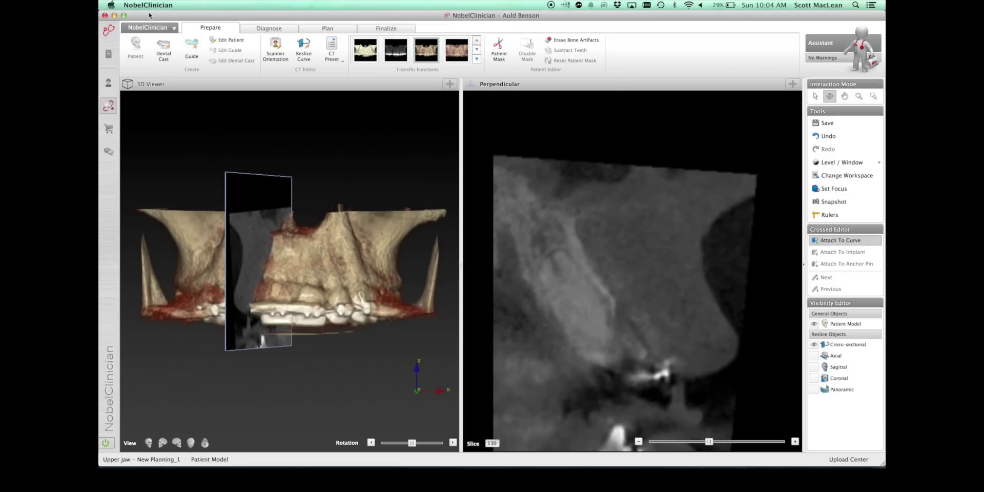
Step: Load the Dental Cast and Wax-up scan and, after auto-alignment fails, initialize the position manually
{"action": "left_click", "coordinate": [160, 53]}
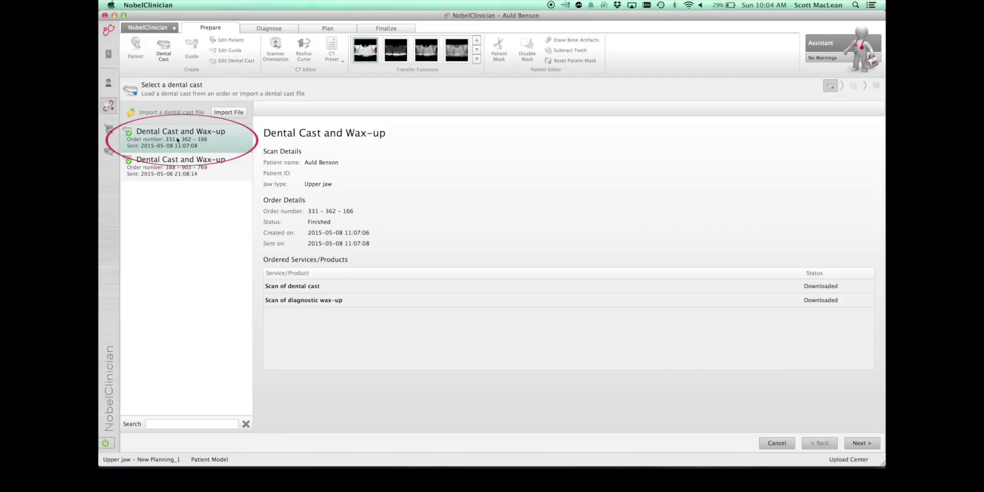
{"action": "left_click", "coordinate": [862, 444]}
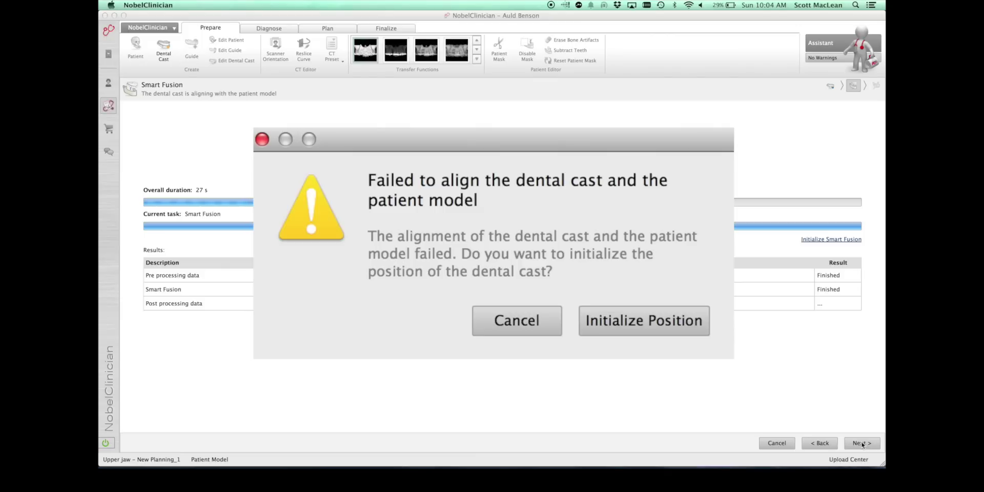
{"action": "left_click", "coordinate": [632, 320]}
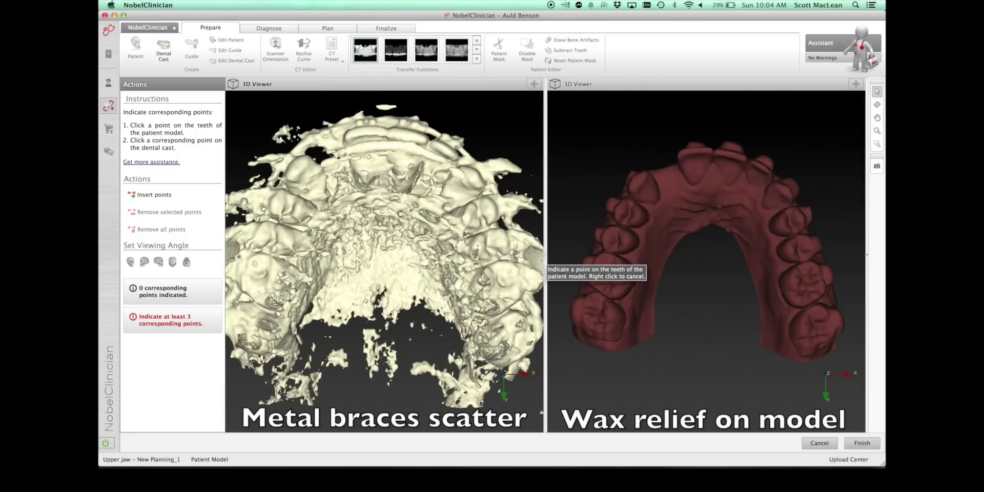
Step: Mark five CT-to-cast point pairs: front incisor, left back tooth, both canines, right back tooth
{"action": "left_click", "coordinate": [366, 132]}
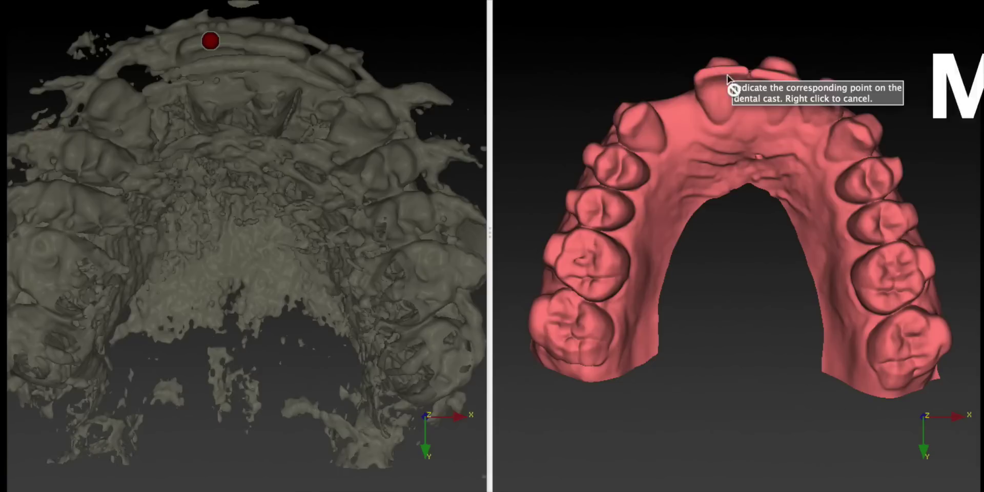
{"action": "left_click", "coordinate": [698, 154]}
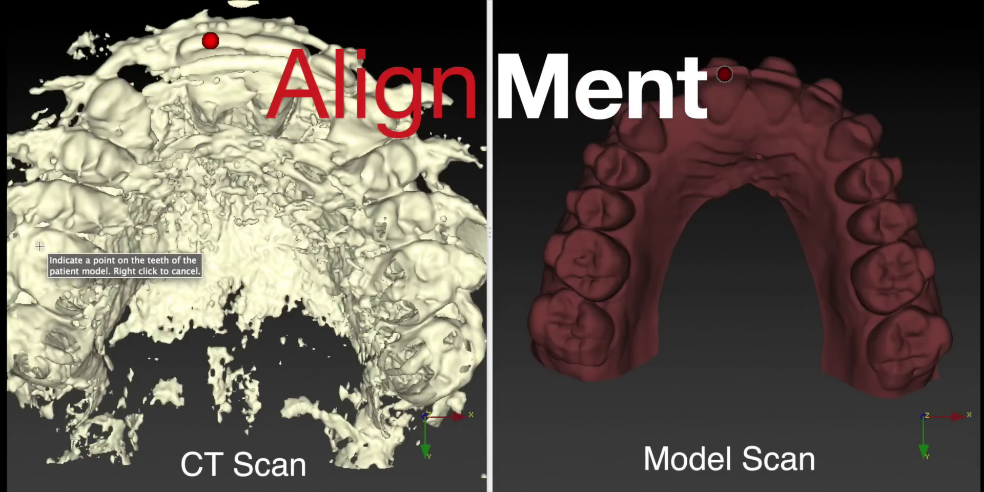
{"action": "left_click", "coordinate": [41, 247]}
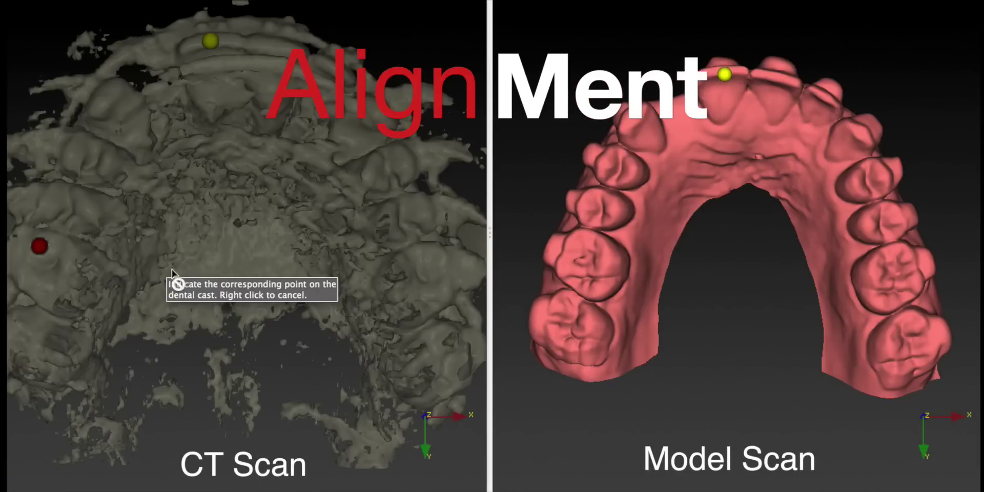
{"action": "left_click", "coordinate": [578, 239]}
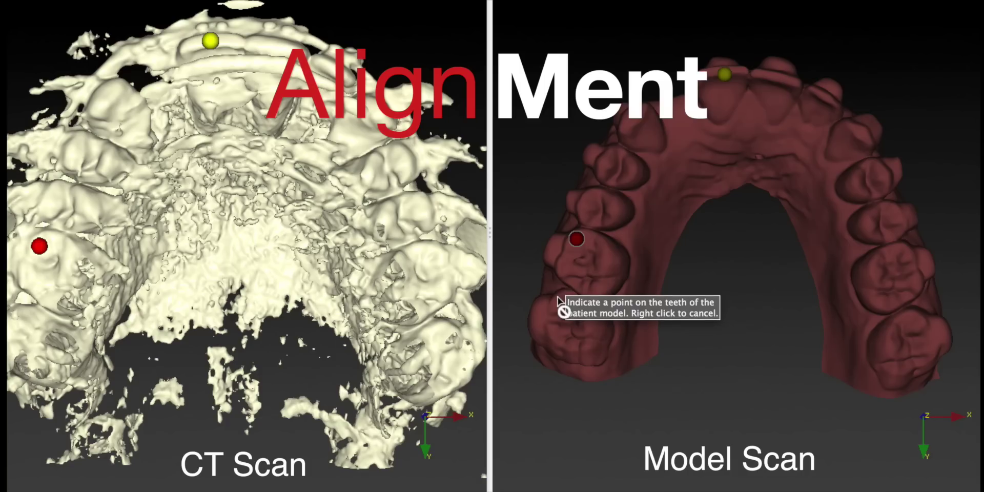
{"action": "left_click", "coordinate": [108, 97]}
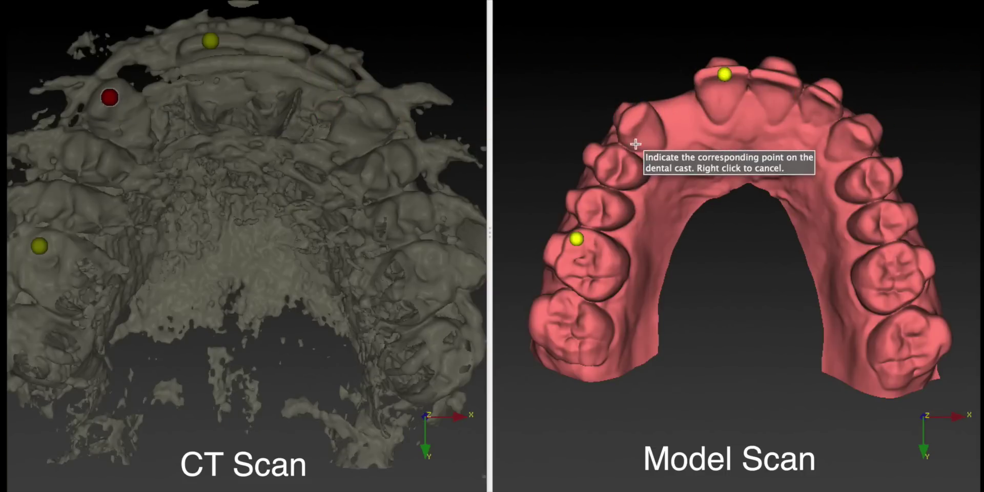
{"action": "left_click", "coordinate": [631, 120]}
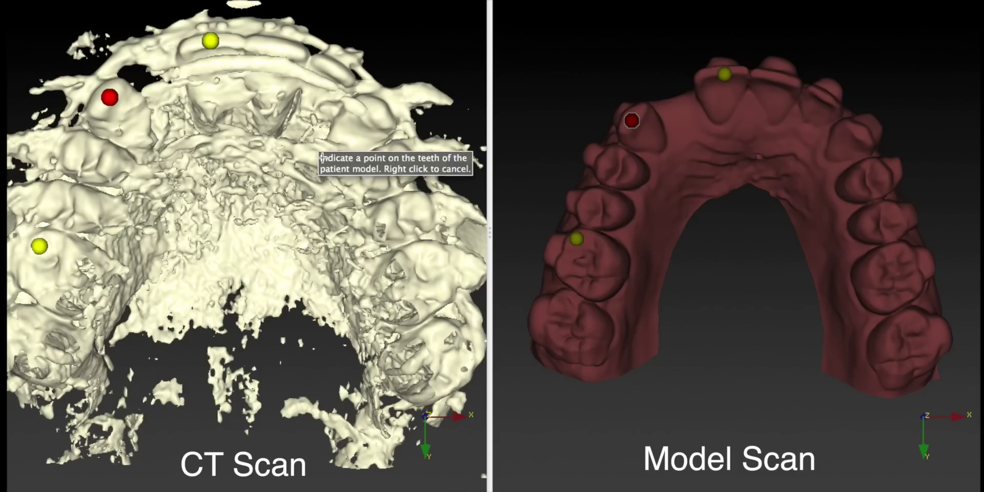
{"action": "left_click", "coordinate": [381, 112]}
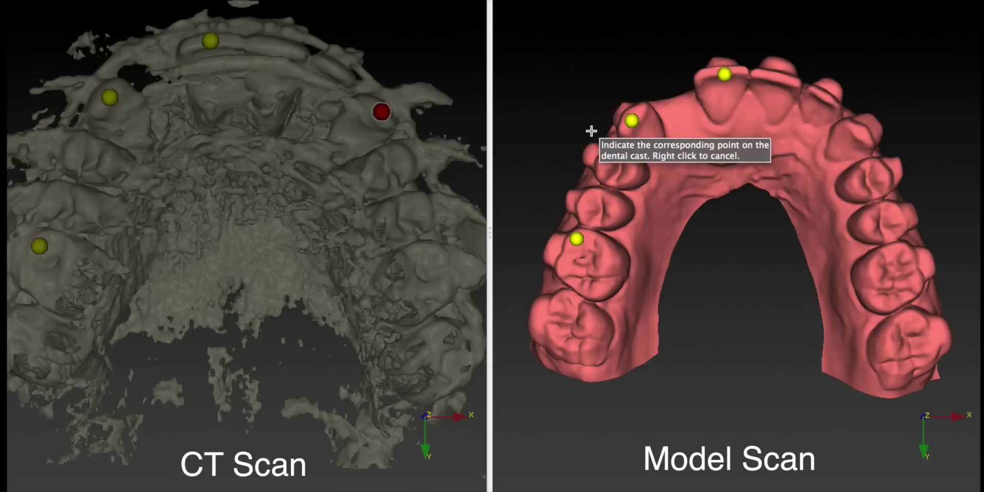
{"action": "left_click", "coordinate": [866, 137]}
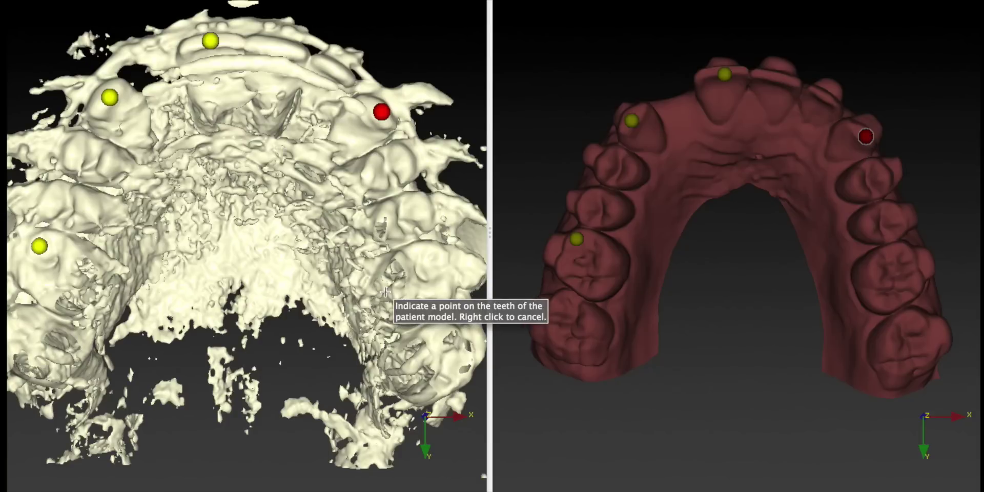
{"action": "left_click", "coordinate": [450, 332]}
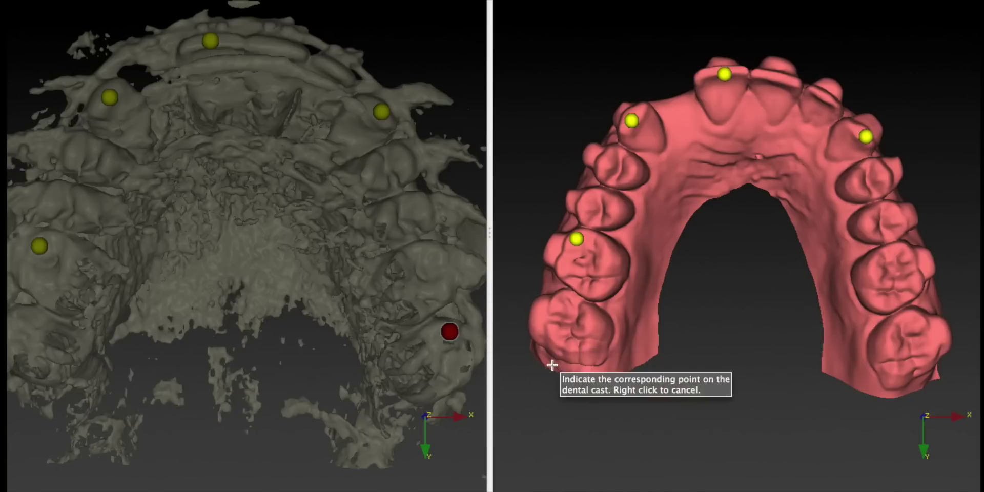
{"action": "left_click", "coordinate": [925, 325]}
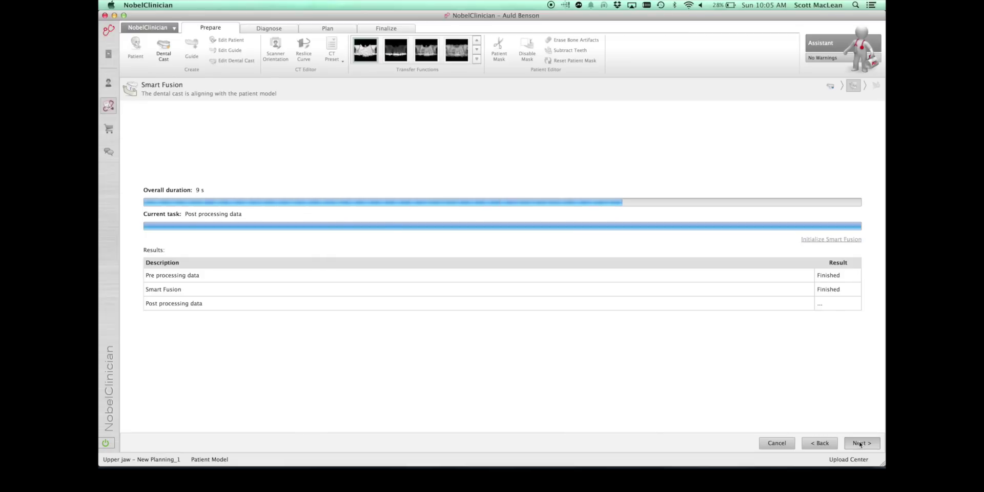
Step: Check the cast fit across CT slices and return the perpendicular view to slice 124
{"action": "left_click", "coordinate": [745, 329]}
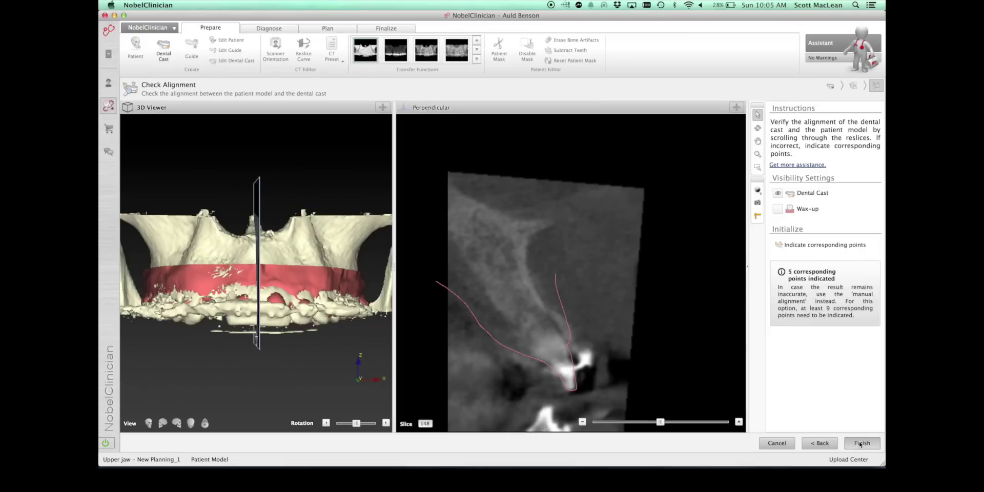
{"action": "left_click_drag", "start_coordinate": [659, 422], "coordinate": [692, 421]}
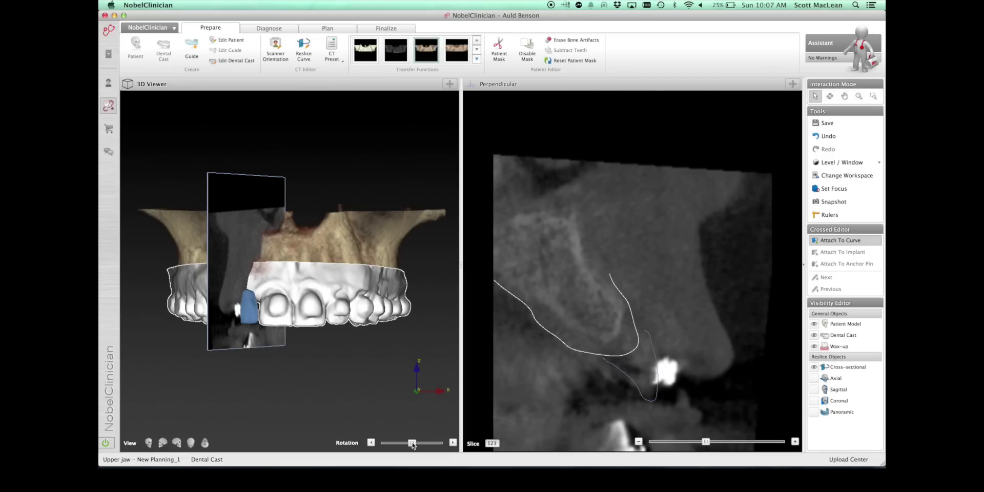
{"action": "left_click_drag", "start_coordinate": [413, 445], "coordinate": [438, 445]}
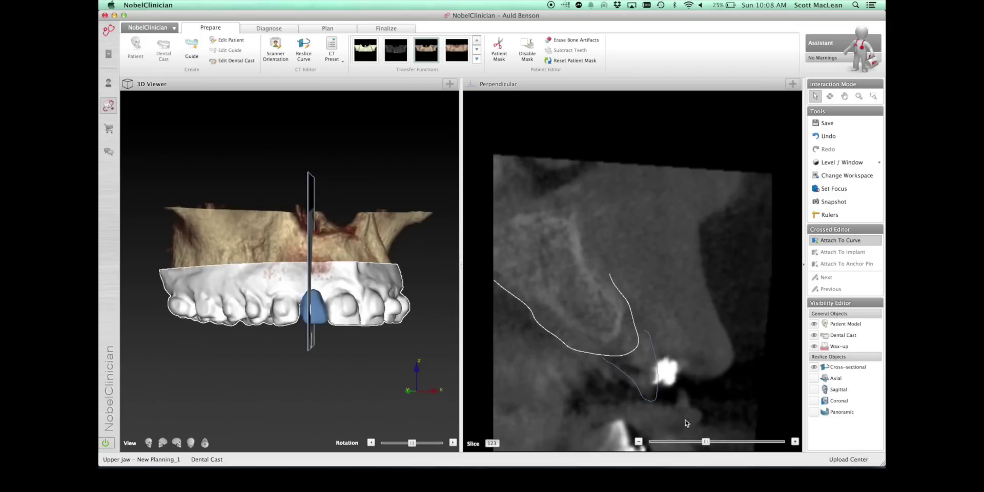
{"action": "left_click_drag", "start_coordinate": [706, 444], "coordinate": [707, 443]}
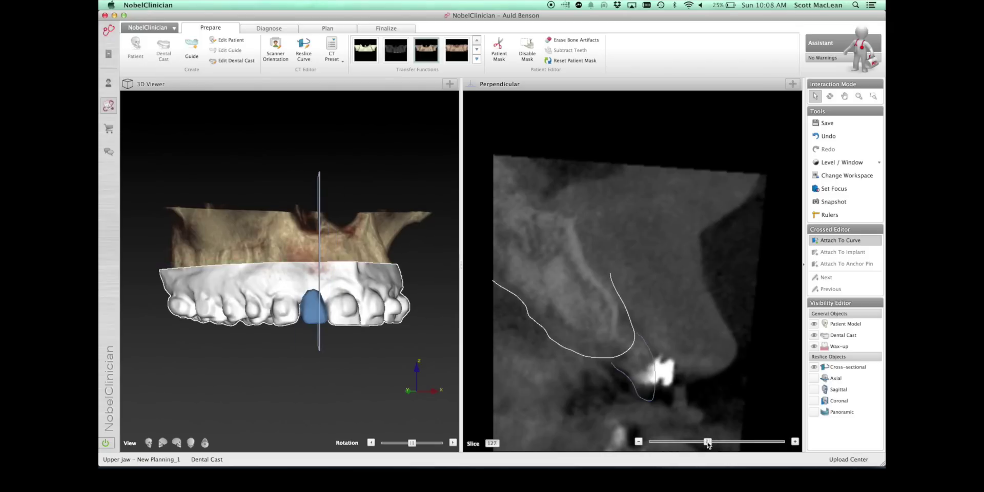
{"action": "left_click", "coordinate": [638, 442]}
{"action": "left_click", "coordinate": [638, 442]}
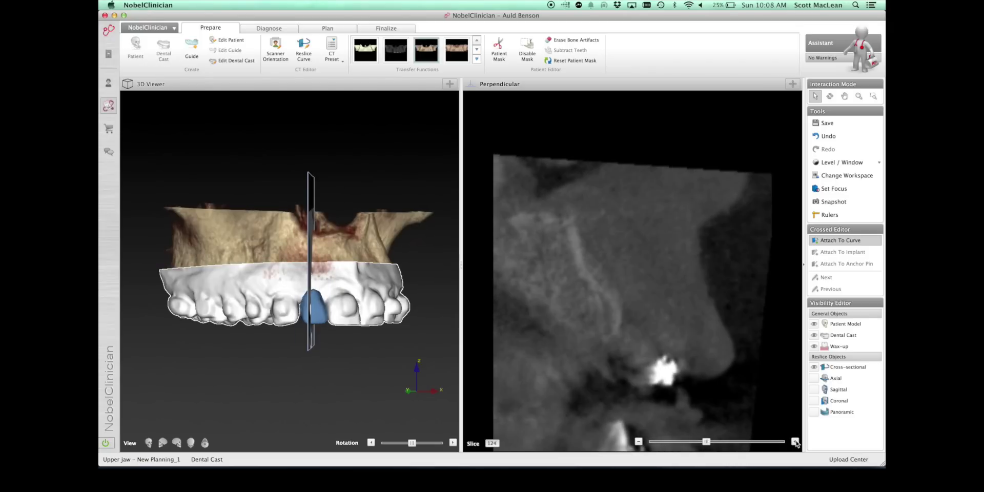
{"action": "left_click", "coordinate": [321, 29]}
Step: Place a NobelActive NP 3.5×13 mm implant at position 12 from its shoulder and tip points
{"action": "left_click", "coordinate": [135, 47]}
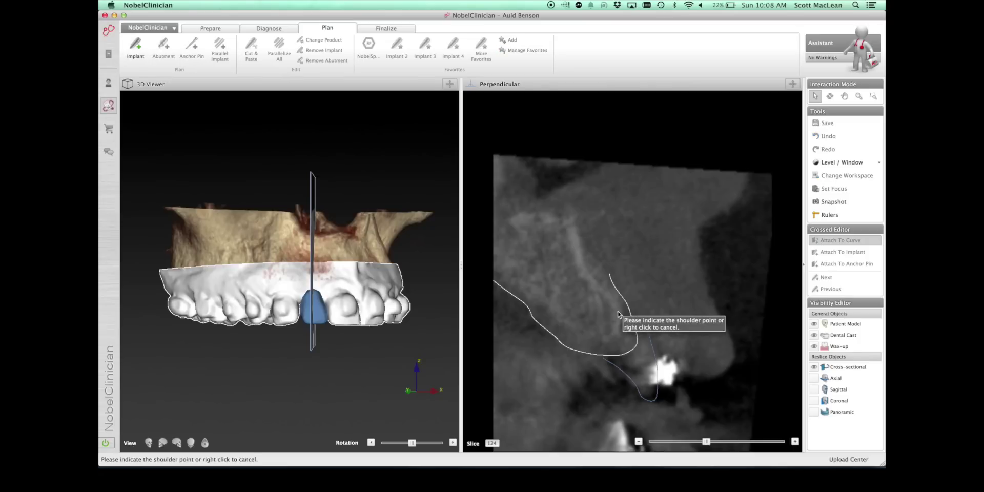
{"action": "left_click", "coordinate": [597, 337]}
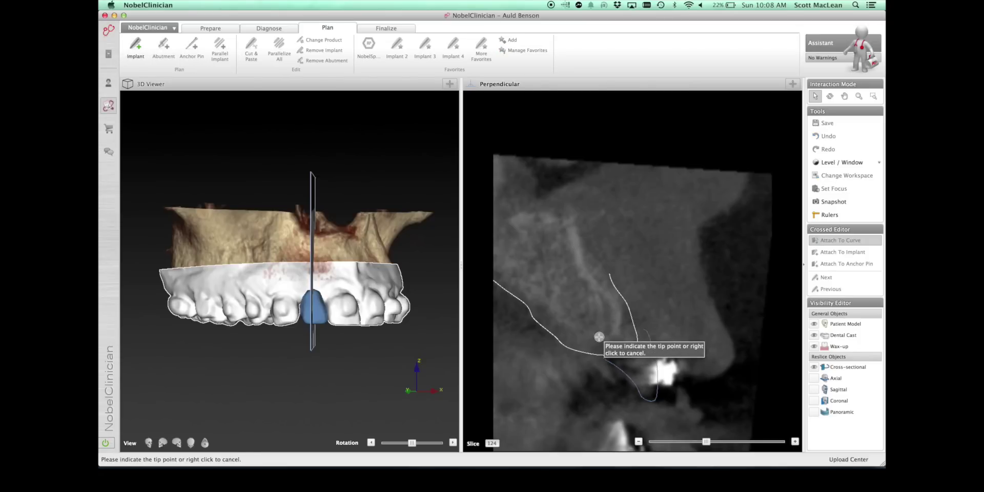
{"action": "left_click", "coordinate": [552, 249]}
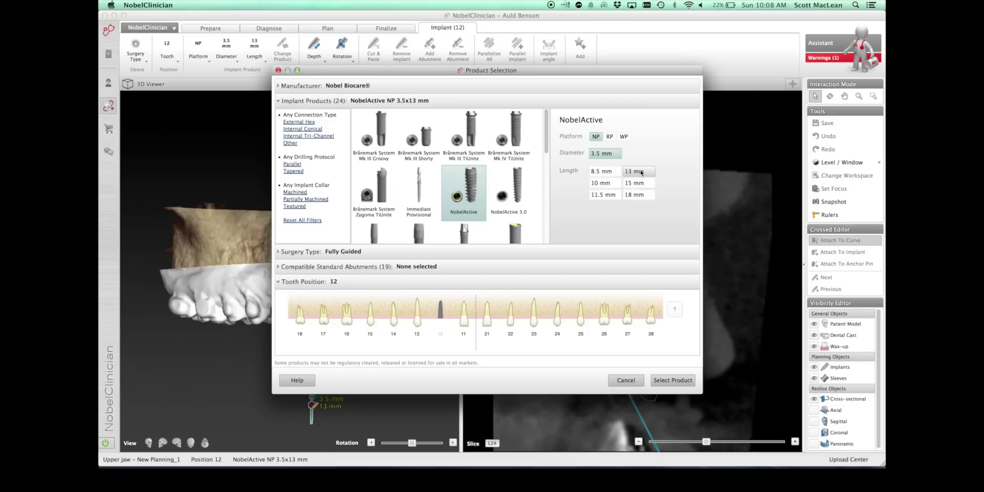
{"action": "left_click", "coordinate": [673, 381]}
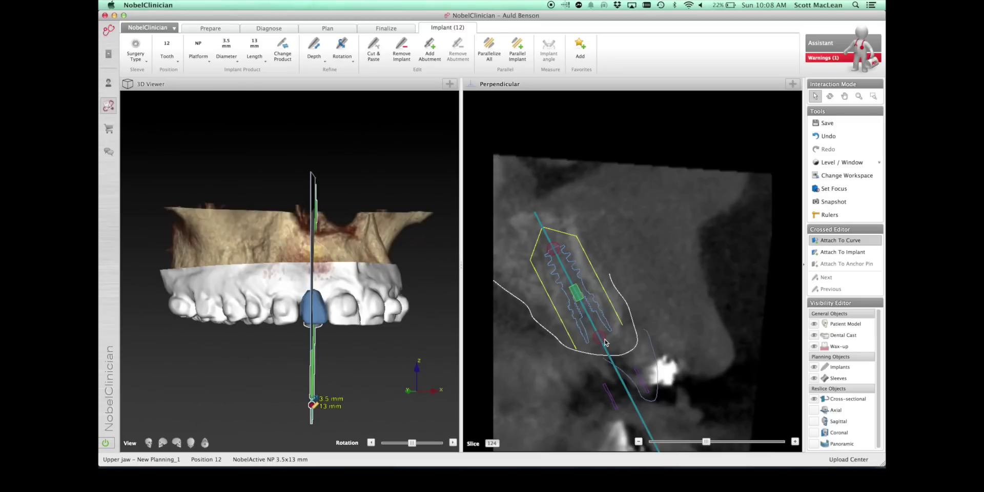
{"action": "left_click", "coordinate": [829, 253]}
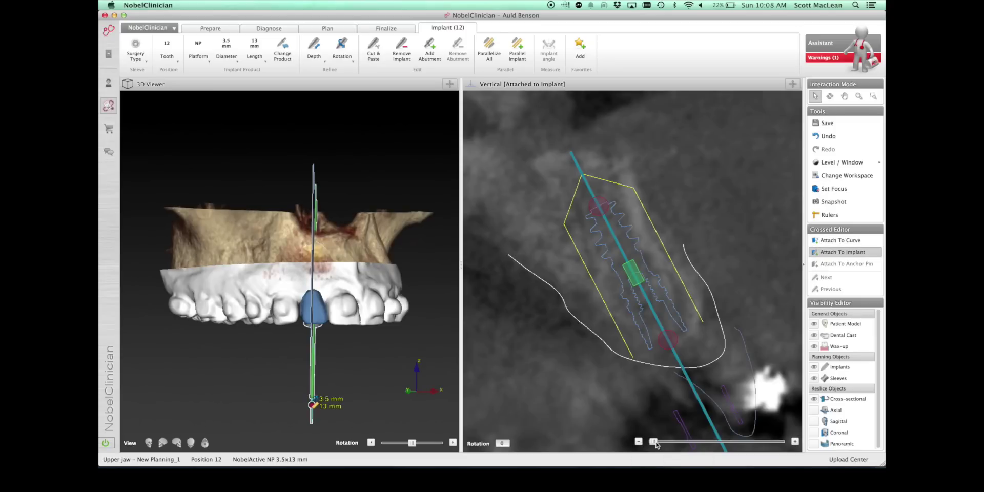
Step: Tilt and shift the implant upright into the bone, rotating the cross-section to 94 then 135
{"action": "left_click_drag", "start_coordinate": [653, 441], "coordinate": [729, 436]}
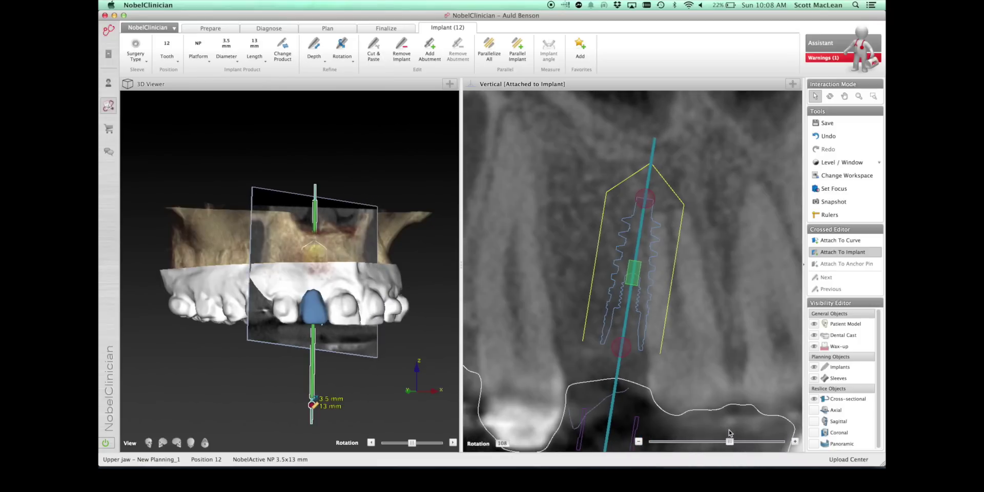
{"action": "left_click_drag", "start_coordinate": [643, 200], "coordinate": [612, 204]}
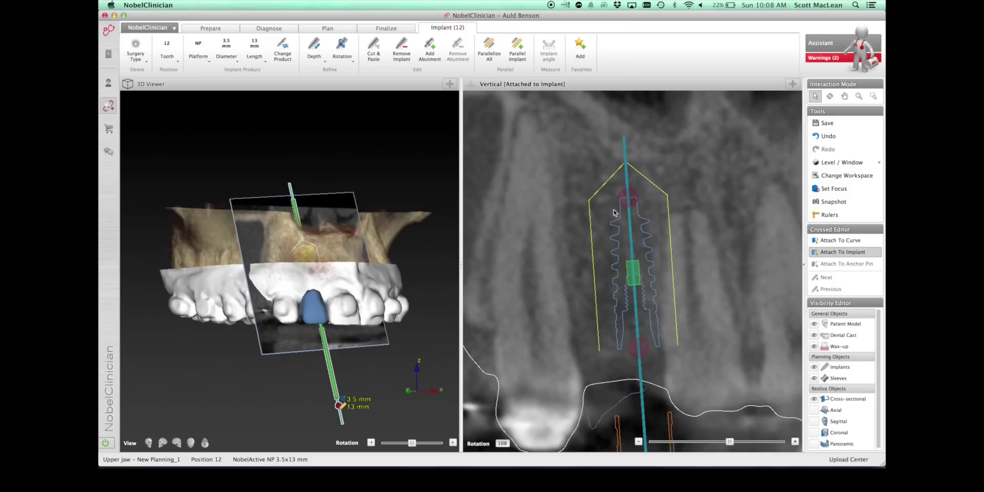
{"action": "left_click_drag", "start_coordinate": [632, 271], "coordinate": [617, 273]}
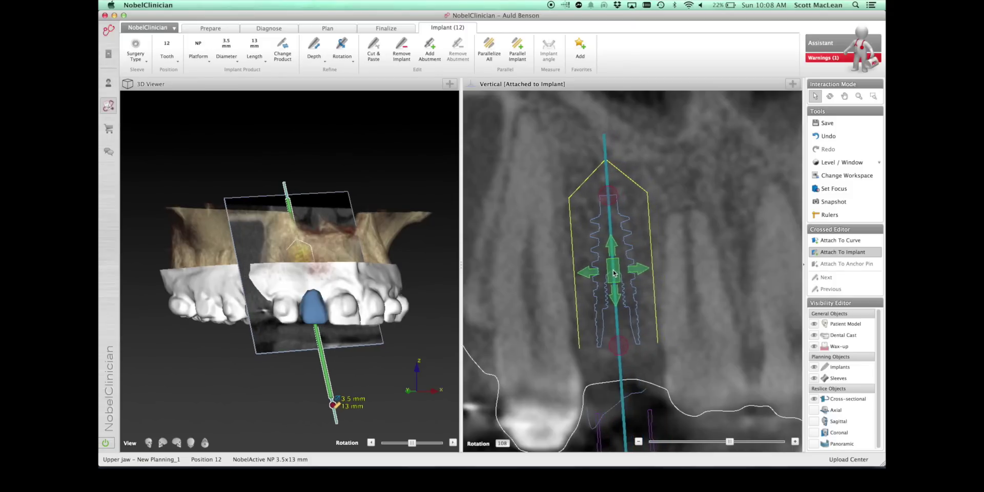
{"action": "left_click_drag", "start_coordinate": [625, 196], "coordinate": [629, 196]}
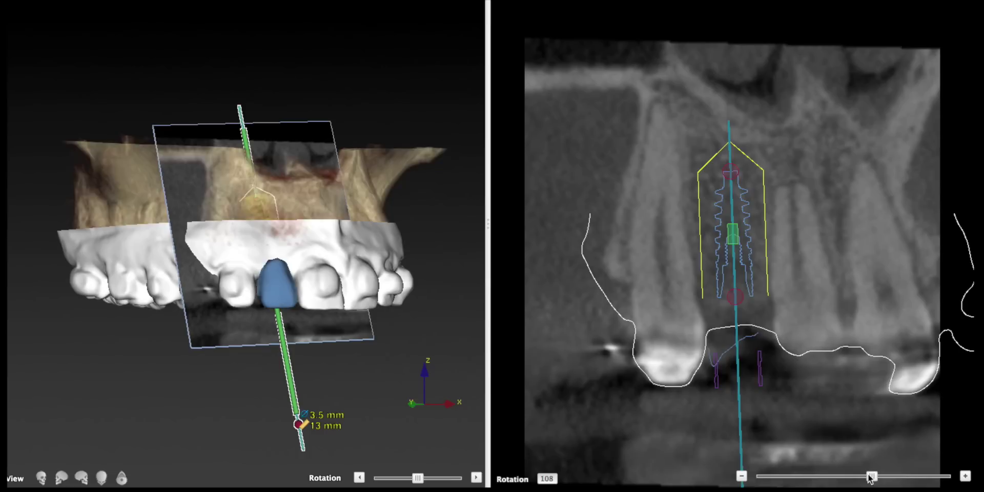
{"action": "left_click_drag", "start_coordinate": [730, 441], "coordinate": [728, 444]}
{"action": "left_click_drag", "start_coordinate": [870, 478], "coordinate": [808, 477]}
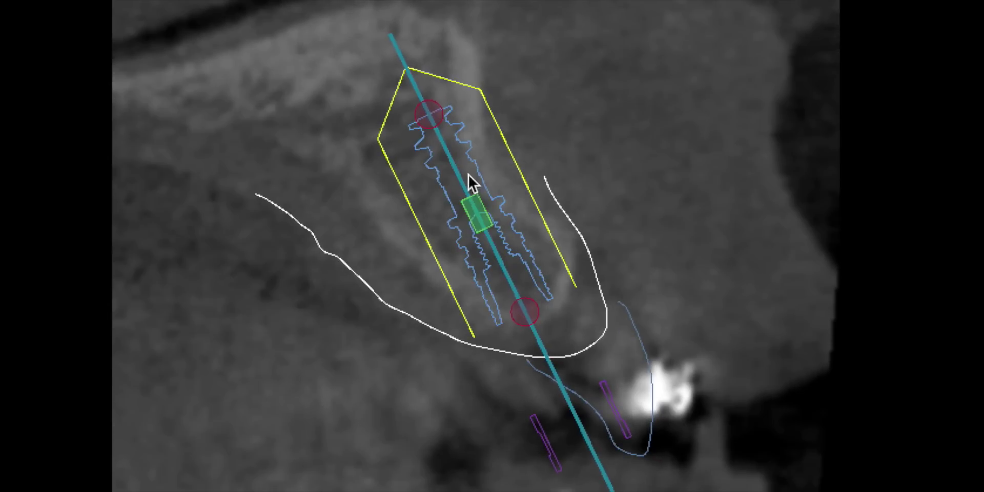
Step: Tilt the implant axis slightly and place a point annotation on an upper tooth of the 3D cast
{"action": "left_click_drag", "start_coordinate": [425, 109], "coordinate": [416, 110]}
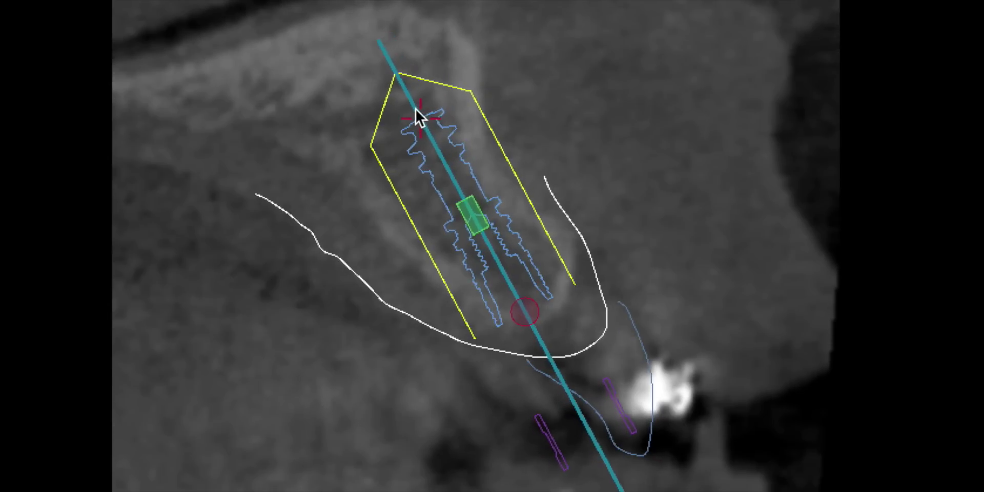
{"action": "mouse_move", "coordinate": [474, 215]}
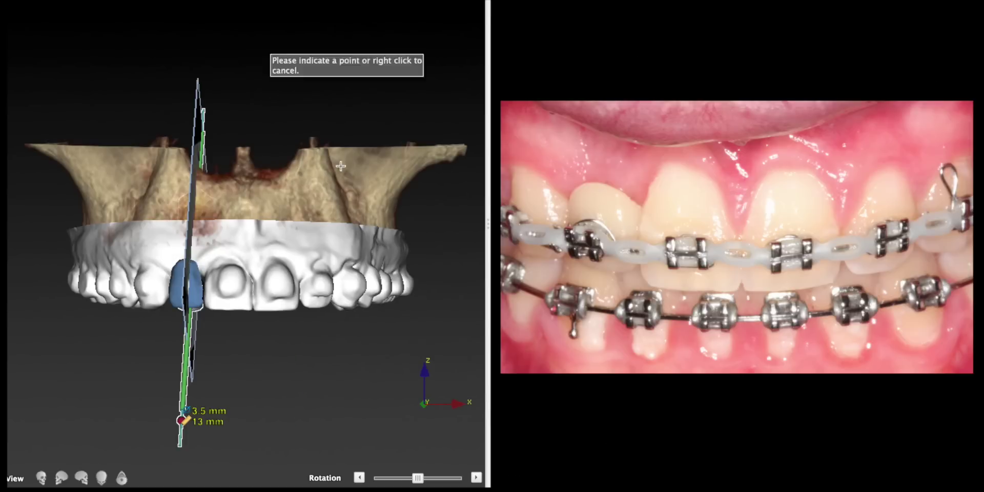
{"action": "left_click", "coordinate": [396, 239]}
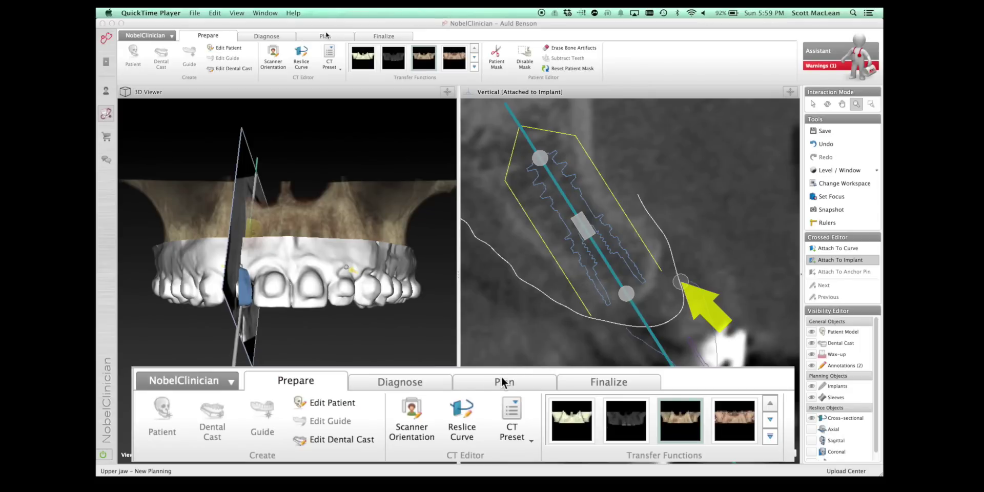
Step: Measure the 3.0 mm distance from the buccal bone to the implant, then nudge the implant up and left
{"action": "left_click", "coordinate": [408, 380]}
{"action": "left_click", "coordinate": [402, 418]}
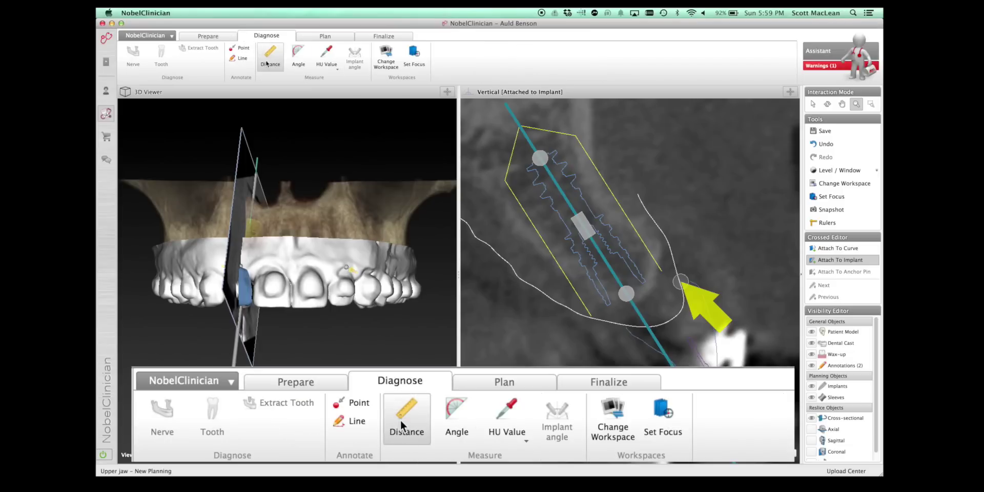
{"action": "left_click", "coordinate": [679, 279]}
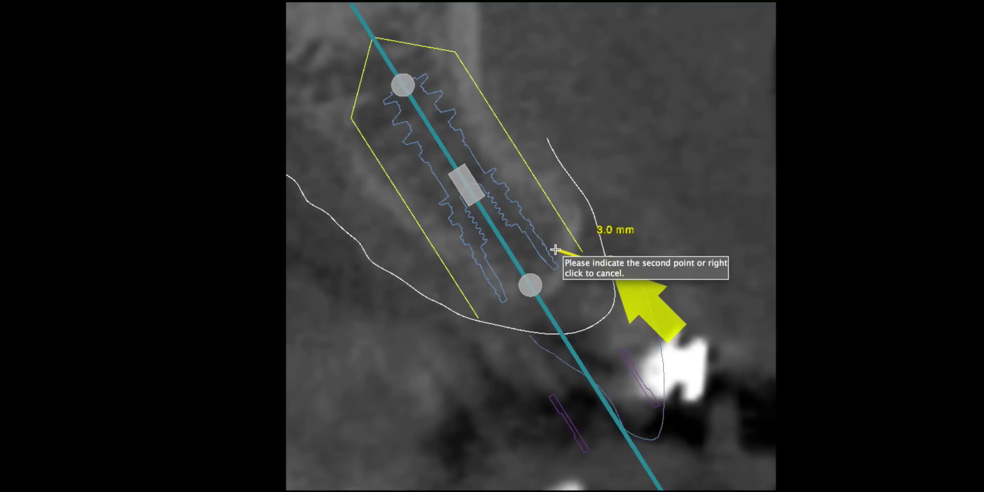
{"action": "left_click", "coordinate": [555, 249]}
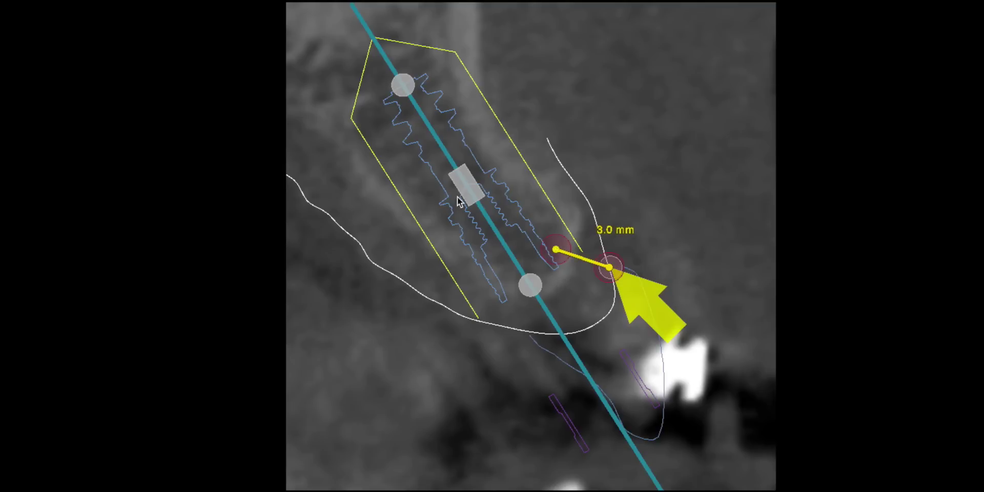
{"action": "left_click_drag", "start_coordinate": [469, 190], "coordinate": [460, 167]}
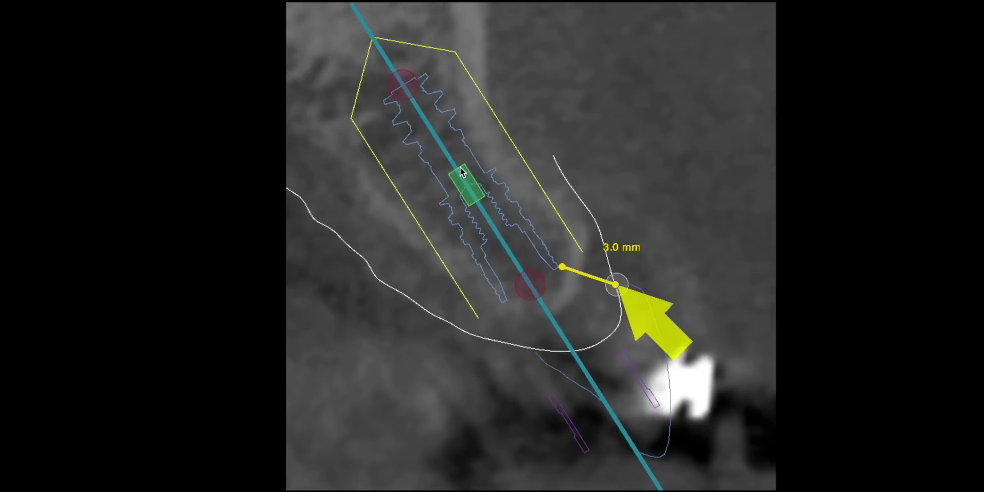
{"action": "left_click_drag", "start_coordinate": [401, 82], "coordinate": [404, 83]}
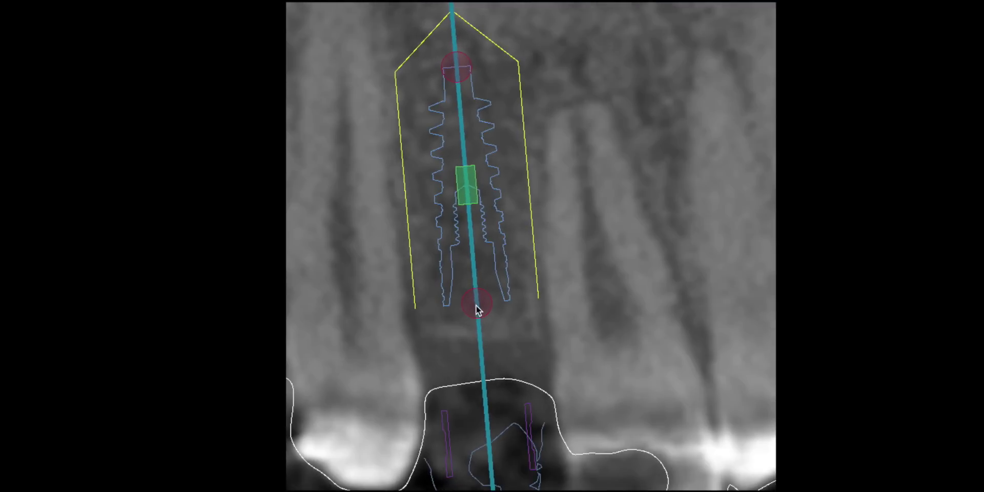
Step: Fine-tune the implant's tilt in the vertical slice by adjusting its apex and top ends
{"action": "left_click_drag", "start_coordinate": [478, 303], "coordinate": [475, 294]}
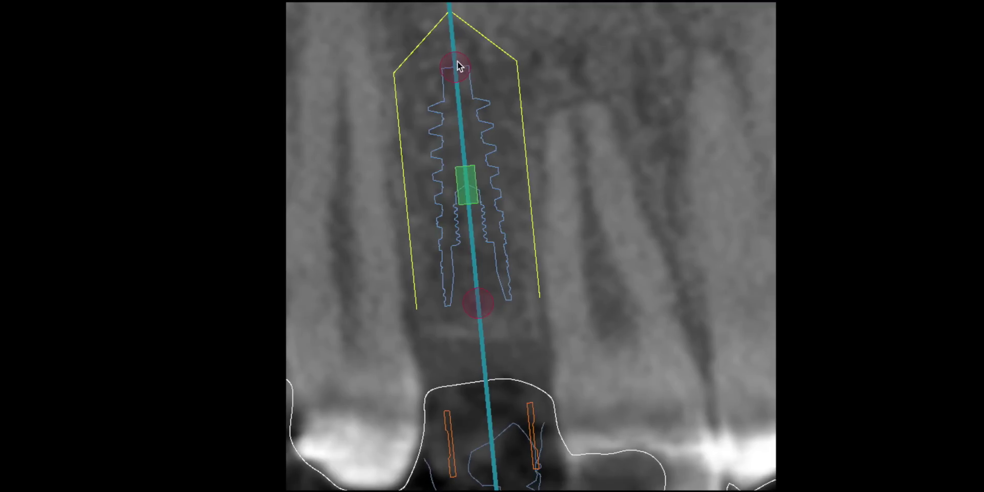
{"action": "left_click_drag", "start_coordinate": [456, 65], "coordinate": [457, 69]}
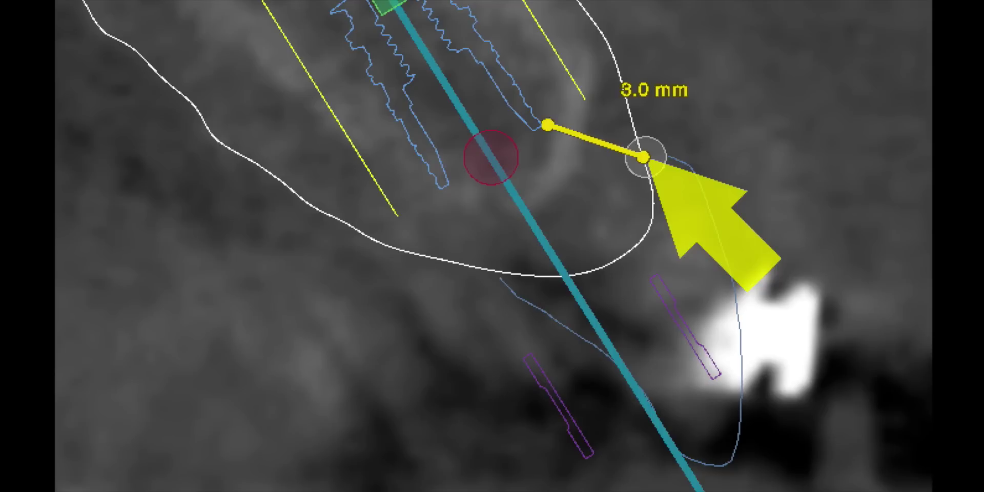
Step: Measure 1.4 mm at the implant shoulder, starting from the existing measurement endpoint
{"action": "left_click", "coordinate": [537, 133]}
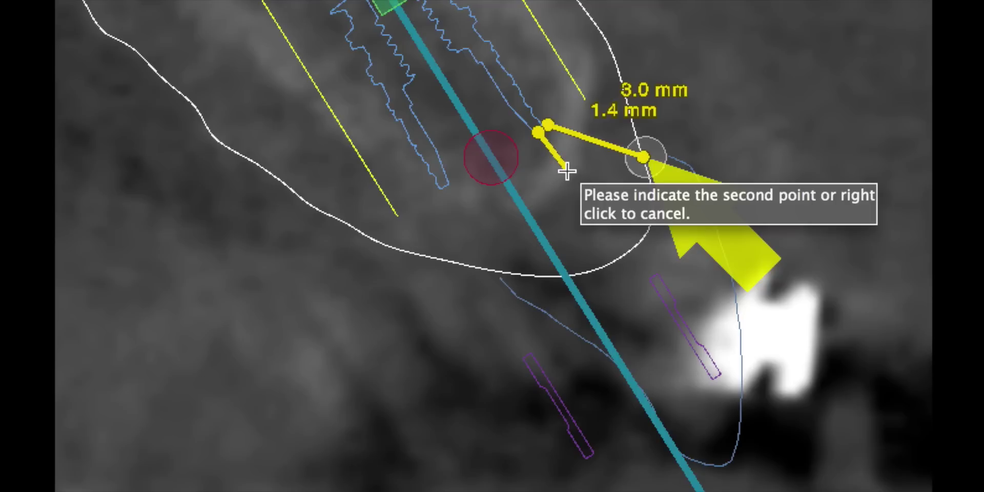
{"action": "left_click", "coordinate": [567, 171]}
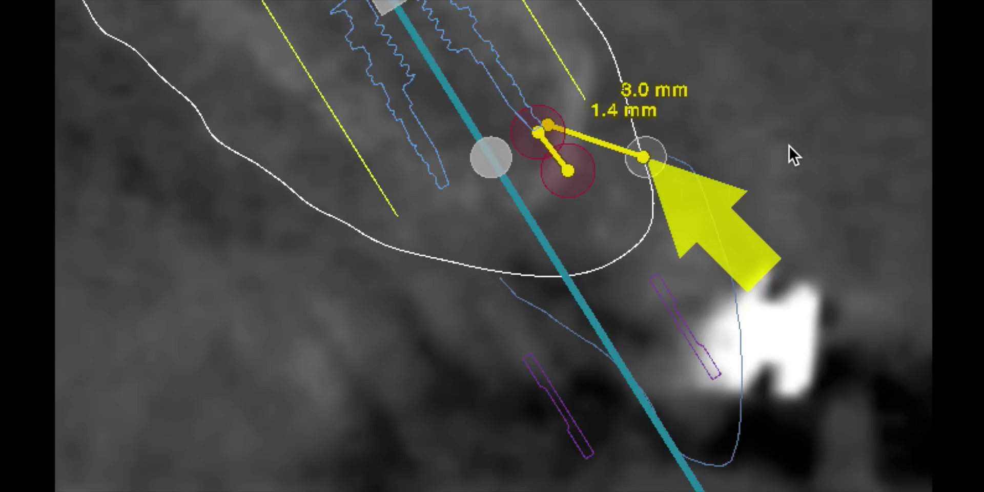